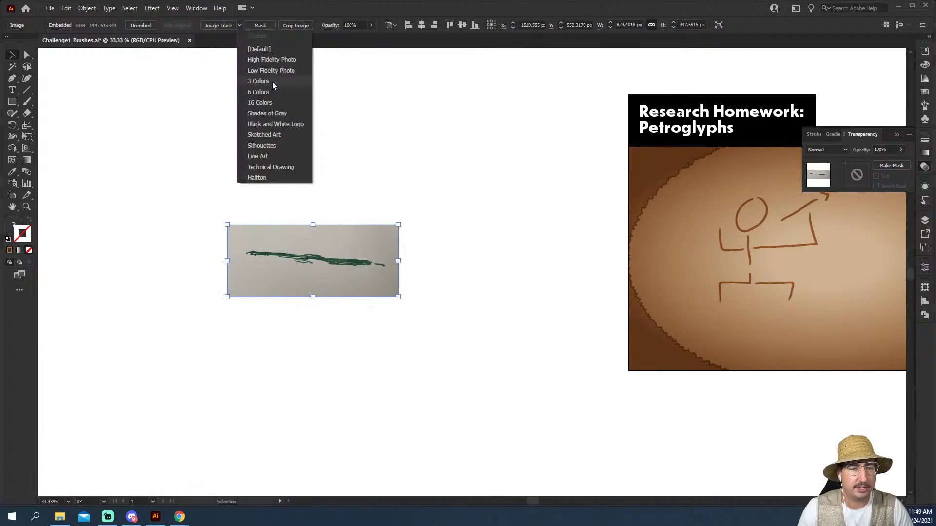
Trace the selected brush-stroke photo with the Black and White Logo preset and set the trace threshold to 132.
{"action": "left_click", "coordinate": [288, 126]}
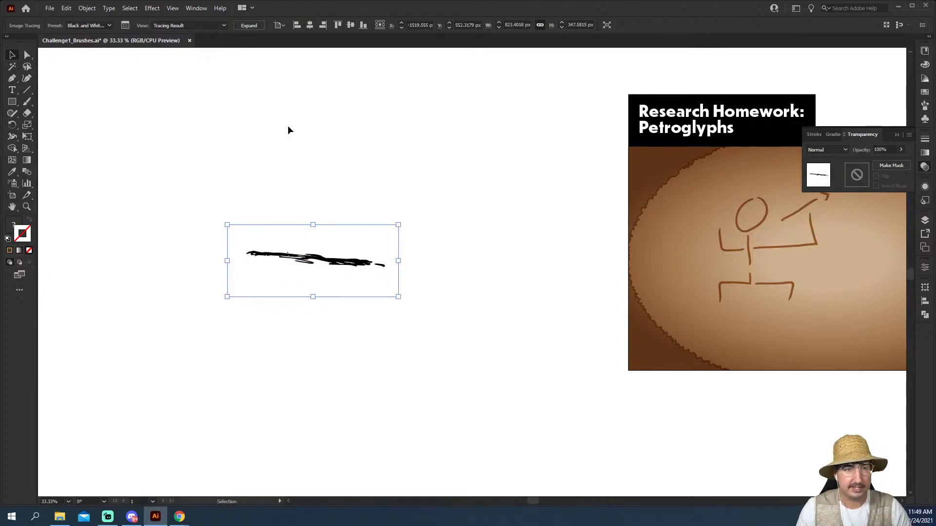
{"action": "left_click", "coordinate": [125, 26]}
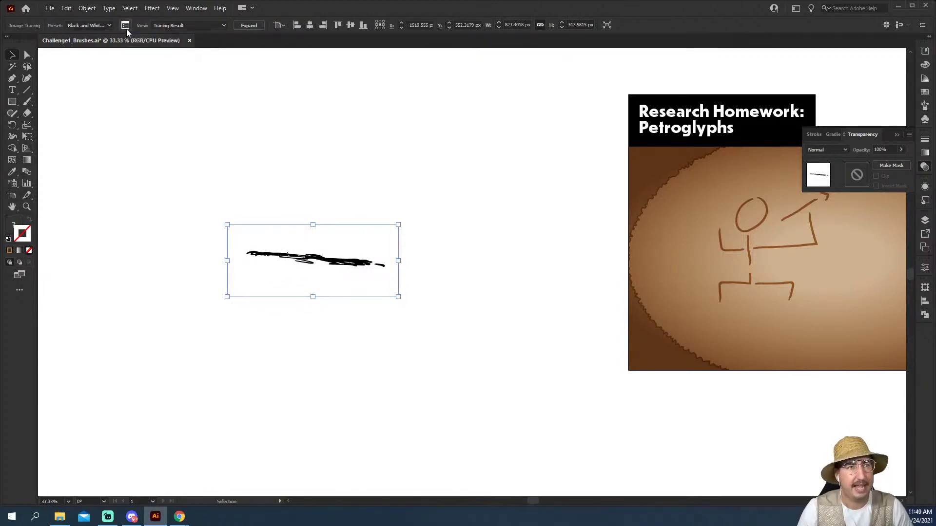
{"action": "left_click_drag", "start_coordinate": [668, 285], "coordinate": [489, 109]}
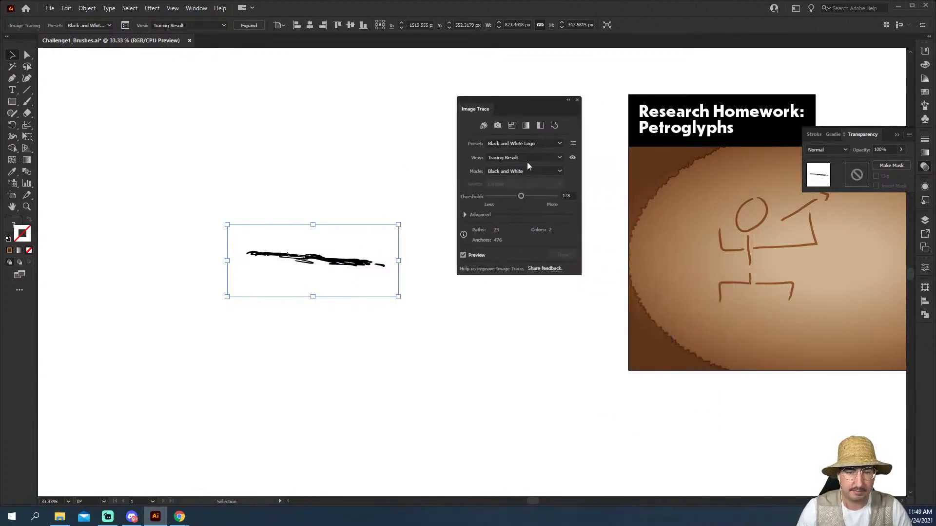
{"action": "left_click", "coordinate": [545, 197]}
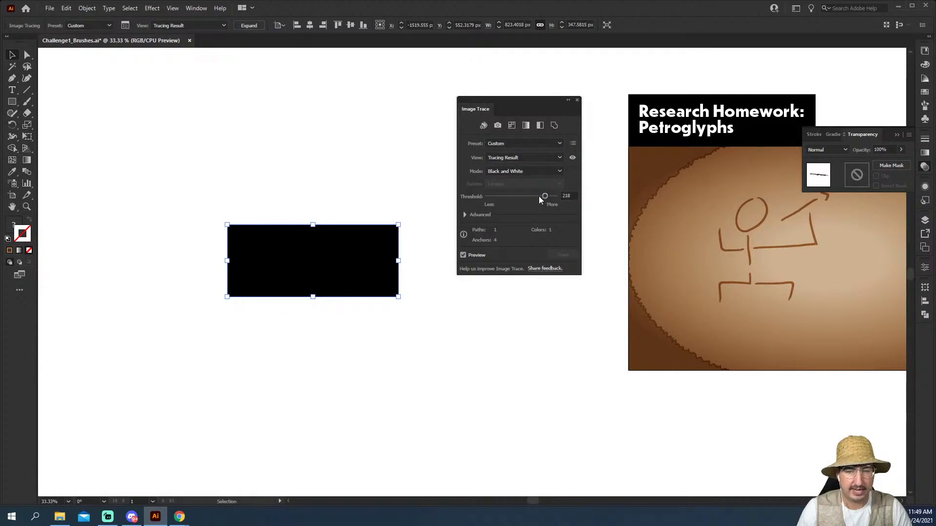
{"action": "left_click_drag", "start_coordinate": [533, 197], "coordinate": [521, 196]}
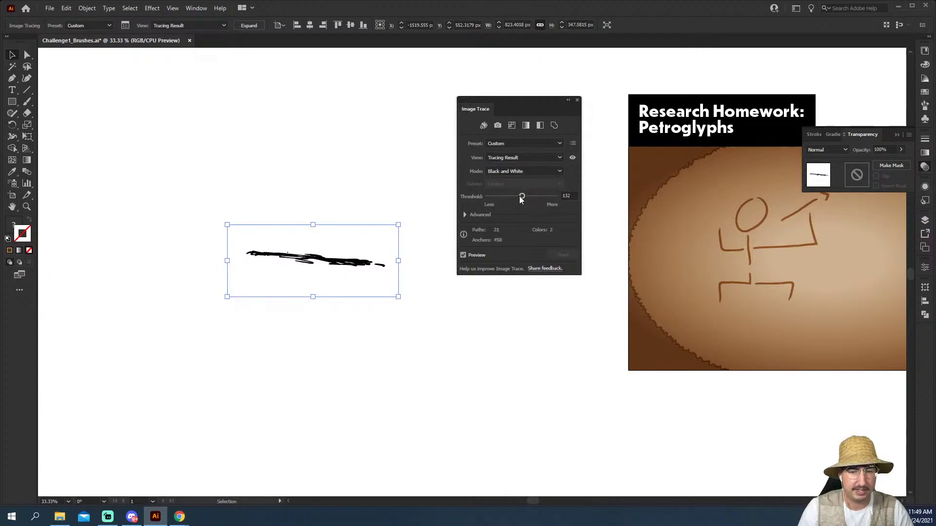
Refine the advanced trace settings to 87% paths and 5 px noise, ignoring white.
{"action": "left_click", "coordinate": [464, 215]}
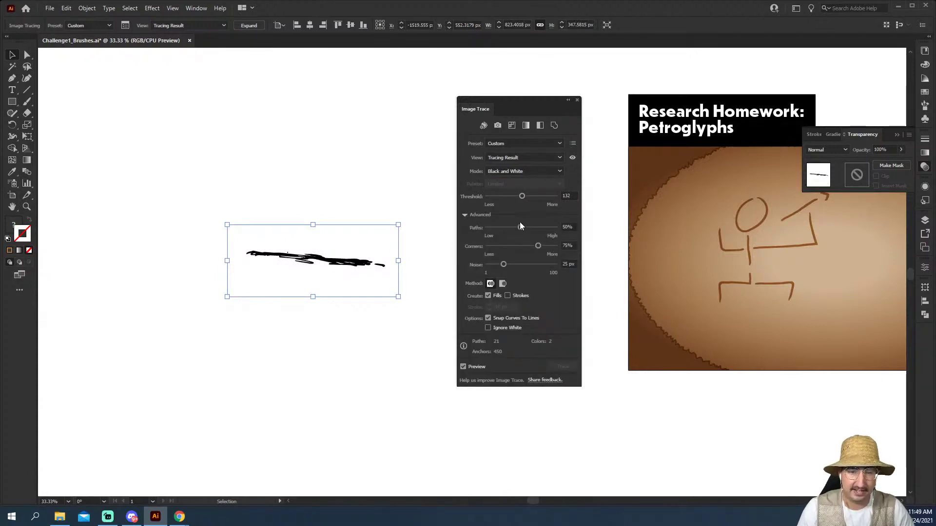
{"action": "left_click", "coordinate": [546, 227]}
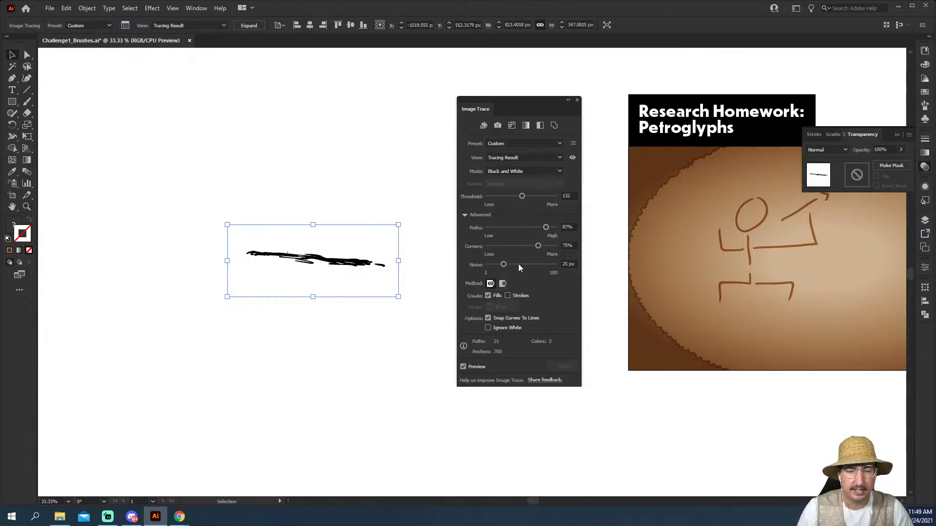
{"action": "left_click", "coordinate": [489, 265]}
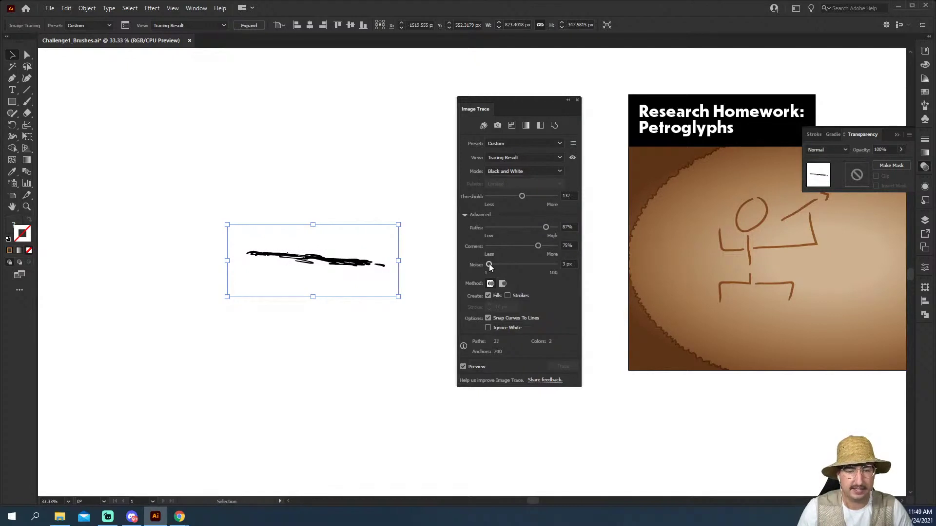
{"action": "left_click_drag", "start_coordinate": [490, 266], "coordinate": [490, 266]}
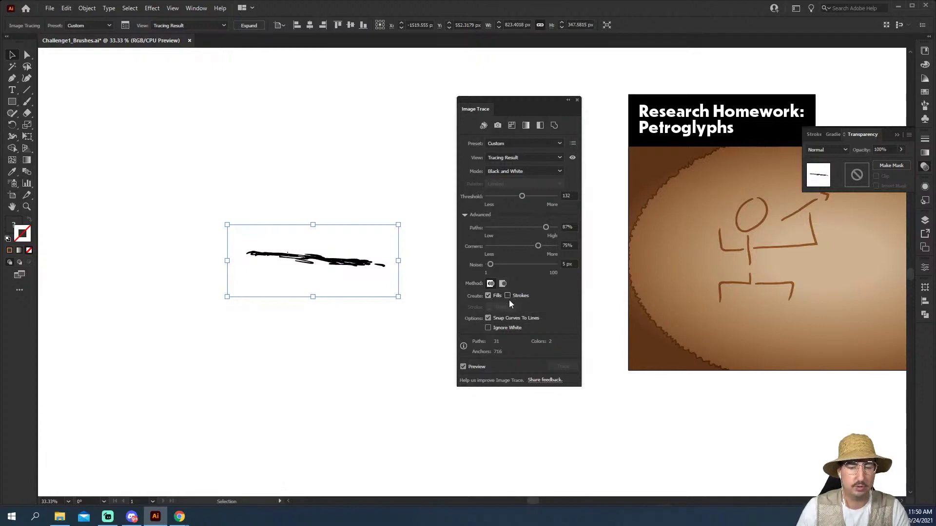
{"action": "left_click", "coordinate": [504, 328]}
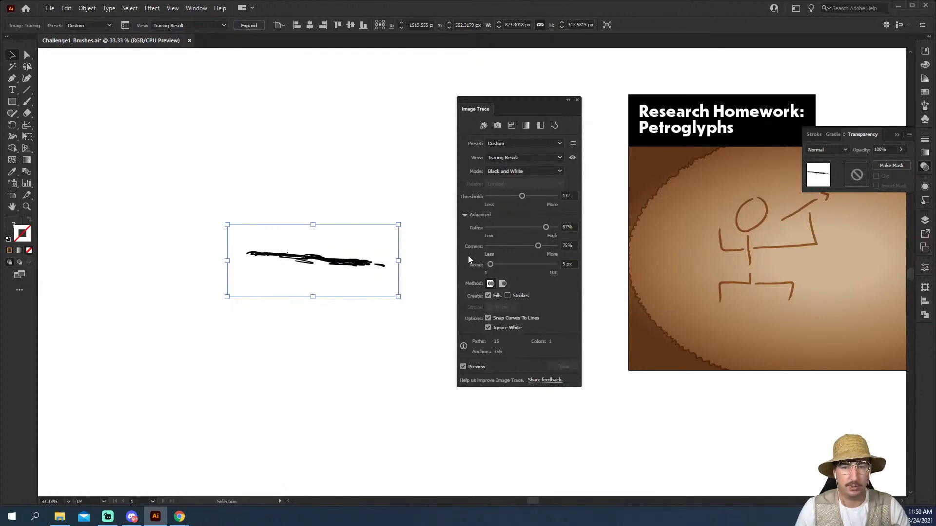
Expand the traced brush stroke into editable paths and delete the stray leftover below it.
{"action": "left_click", "coordinate": [253, 25]}
{"action": "left_click", "coordinate": [340, 210]}
{"action": "left_click", "coordinate": [358, 266]}
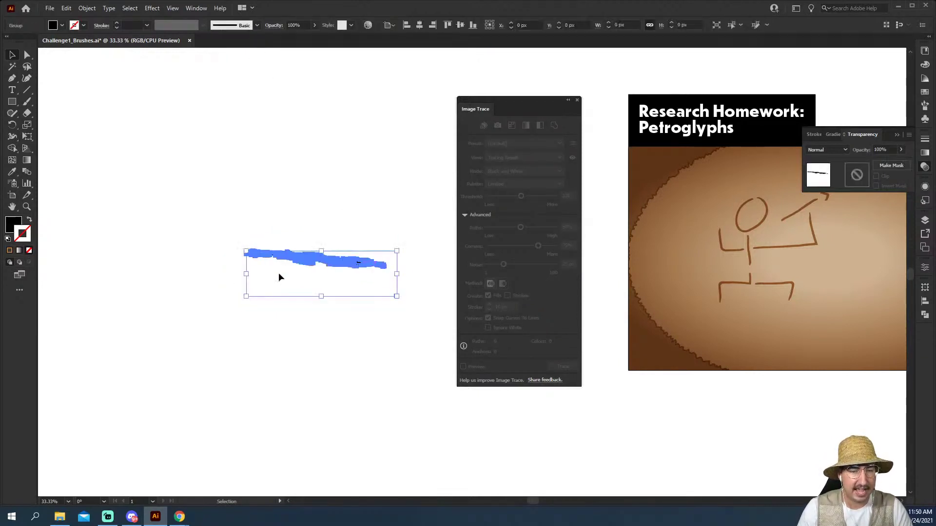
{"action": "key", "text": "a"}
{"action": "mouse_move", "coordinate": [211, 273]}
{"action": "left_mouse_down"}
{"action": "mouse_move", "coordinate": [455, 336]}
{"action": "mouse_move", "coordinate": [436, 335]}
{"action": "left_mouse_up"}
{"action": "key", "text": "Delete"}
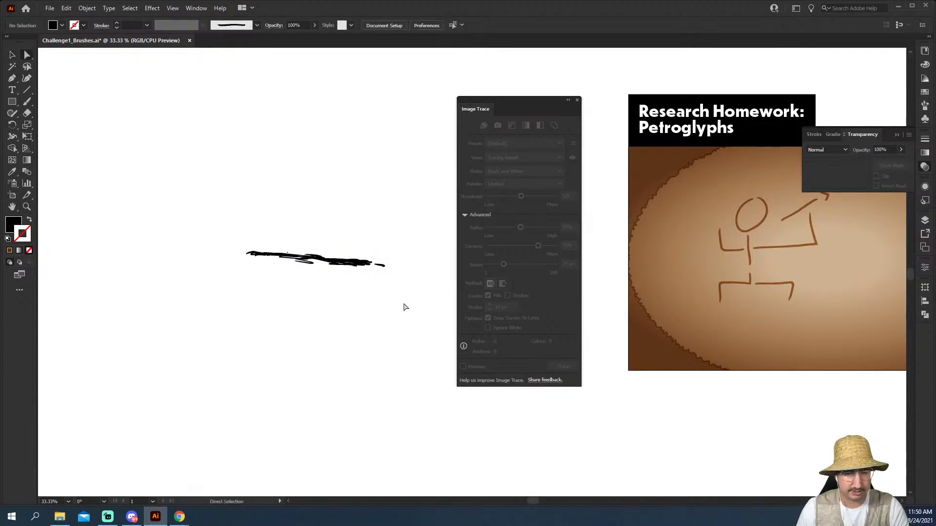
Enlarge the traced brush stroke to about 1636 px wide and rotate it about 6° counterclockwise so it lies level.
{"action": "key", "text": "v"}
{"action": "left_click", "coordinate": [361, 261]}
{"action": "key", "text": "s"}
{"action": "left_click_drag", "start_coordinate": [387, 233], "coordinate": [491, 196]}
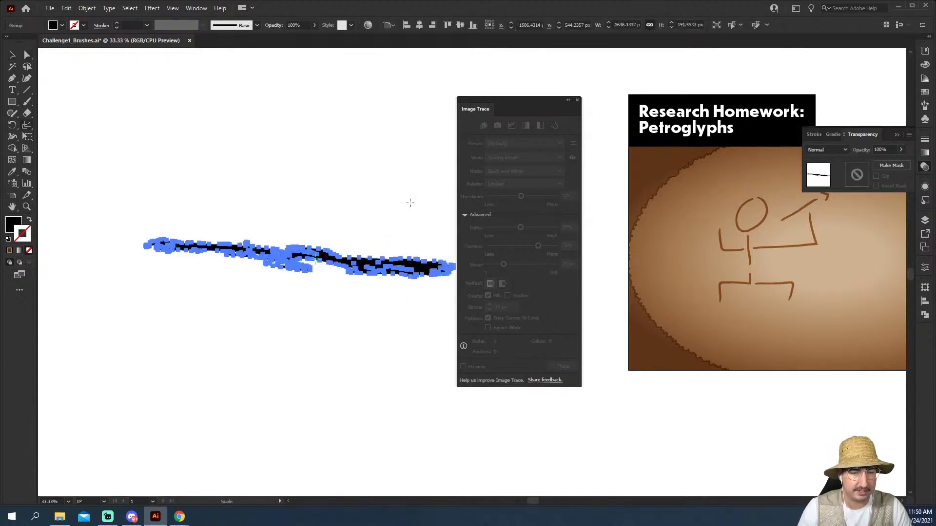
{"action": "key", "text": "v"}
{"action": "left_click", "coordinate": [380, 189]}
{"action": "left_click", "coordinate": [388, 264]}
{"action": "key", "text": "r"}
{"action": "left_click_drag", "start_coordinate": [420, 197], "coordinate": [407, 195]}
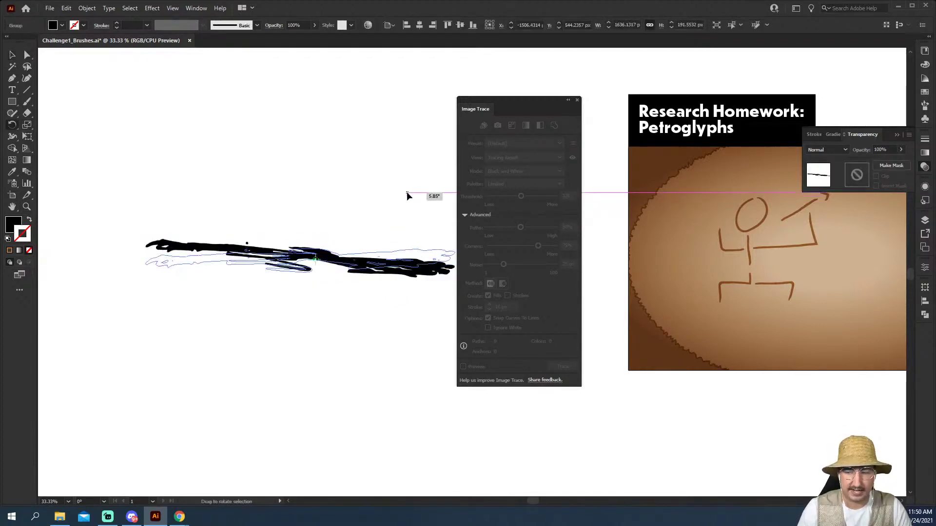
{"action": "key", "text": "v"}
{"action": "left_click", "coordinate": [401, 199]}
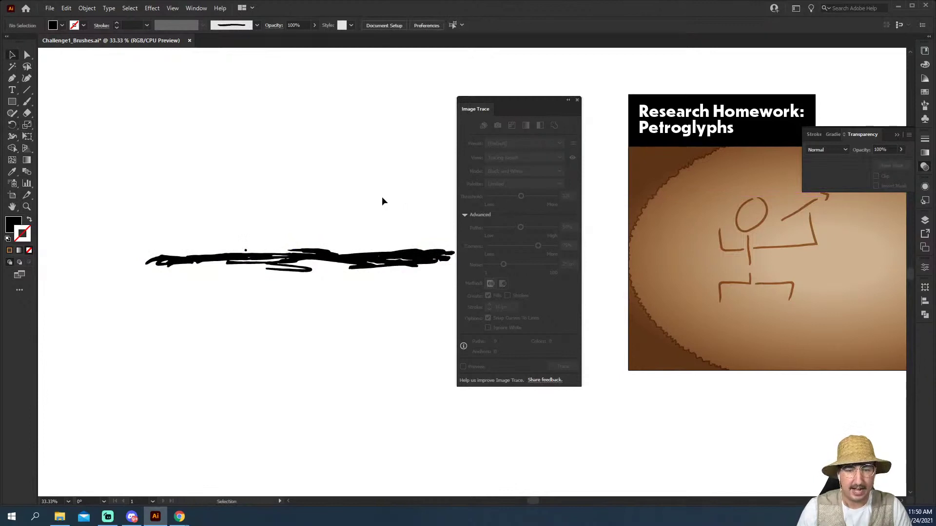
Create a new Art Brush from the traced stroke, stretched to fit stroke length, with the Tints colorization method.
{"action": "left_click", "coordinate": [371, 257]}
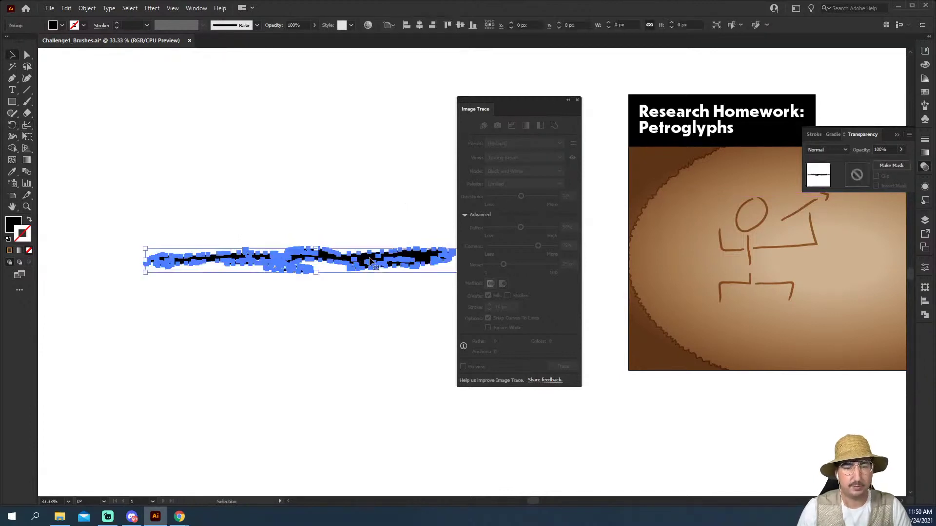
{"action": "left_click", "coordinate": [257, 25]}
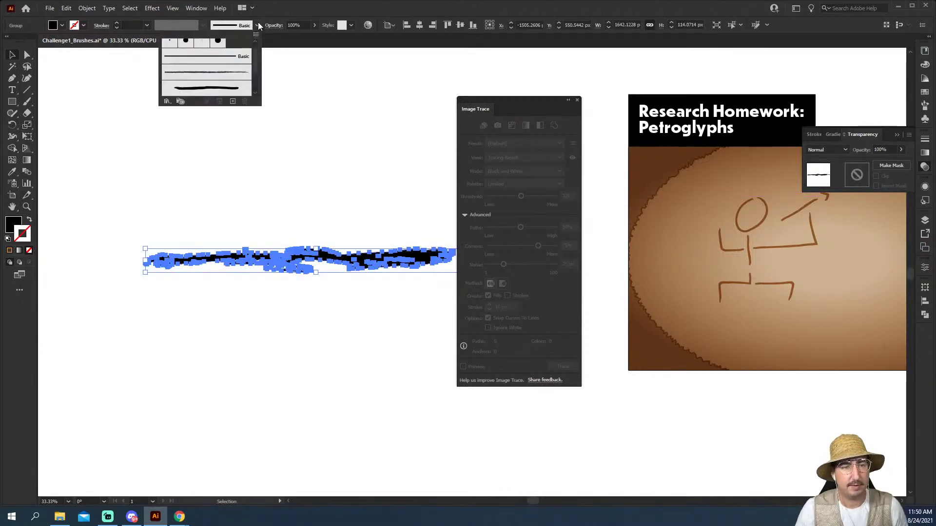
{"action": "left_click", "coordinate": [232, 101]}
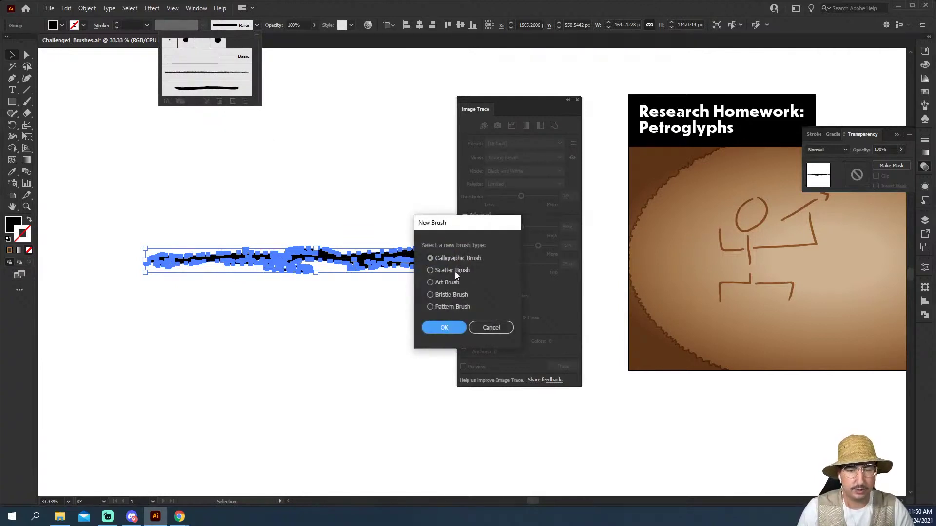
{"action": "left_click", "coordinate": [446, 283]}
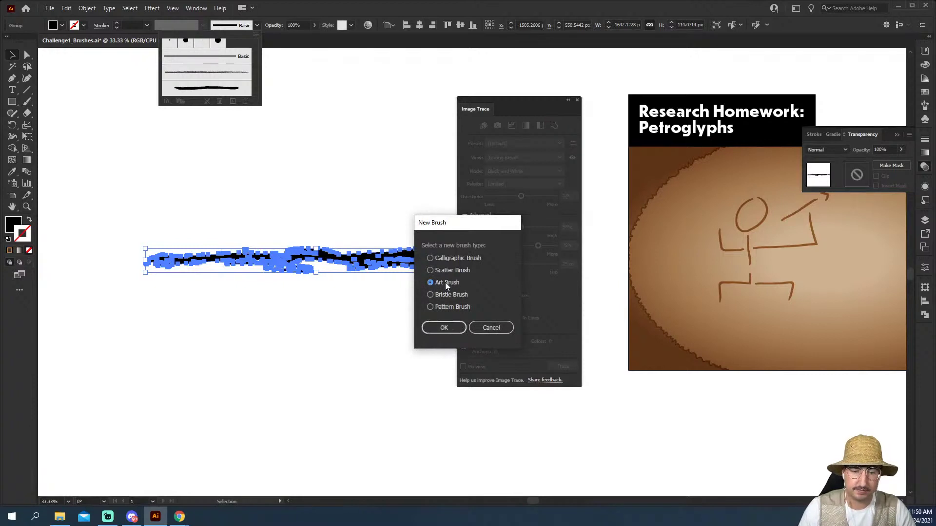
{"action": "left_click", "coordinate": [447, 328]}
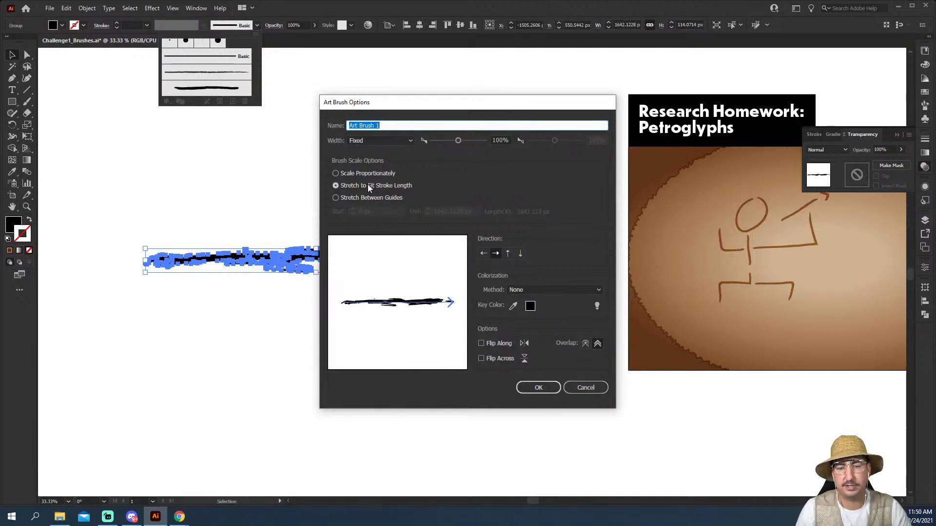
{"action": "left_click", "coordinate": [531, 289]}
{"action": "left_click", "coordinate": [533, 312]}
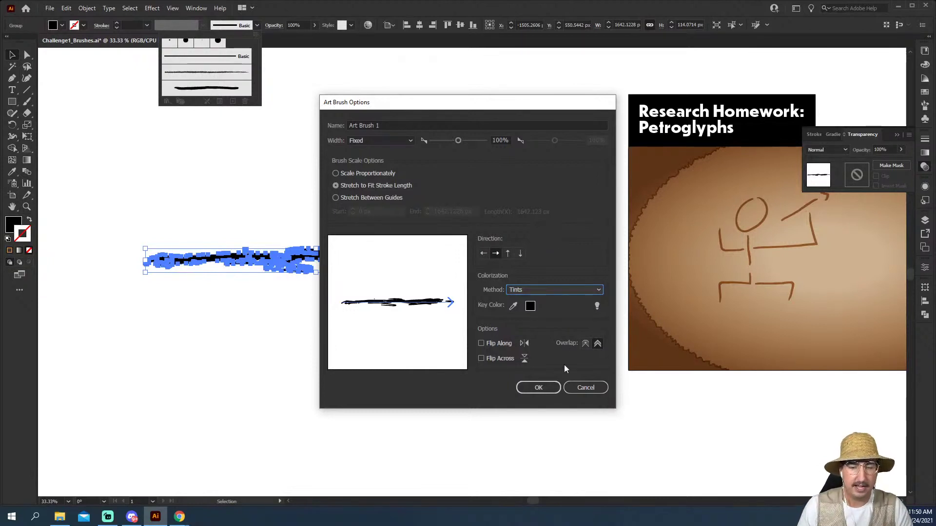
{"action": "left_click", "coordinate": [542, 385]}
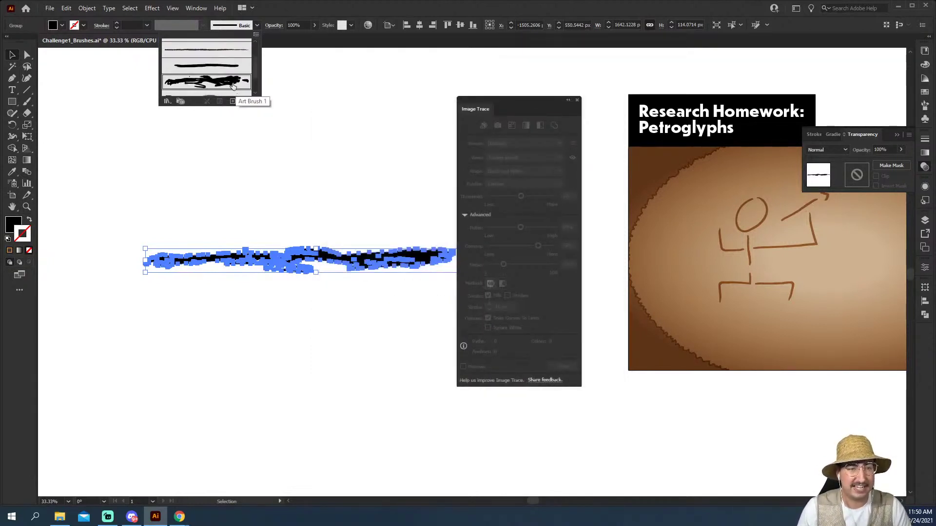
Duplicate the petroglyph stick figure to its right and reflect the copy across the vertical axis so the two figures face each other.
{"action": "left_click", "coordinate": [802, 291]}
{"action": "key", "text": "z"}
{"action": "left_click", "coordinate": [754, 281]}
{"action": "left_click_drag", "start_coordinate": [754, 281], "coordinate": [622, 305]}
{"action": "left_click", "coordinate": [578, 96]}
{"action": "key", "text": "v"}
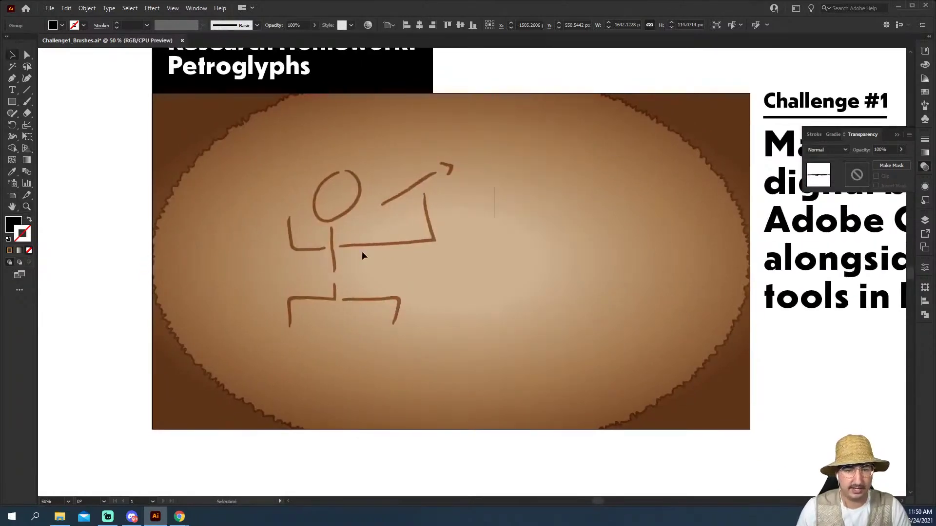
{"action": "mouse_move", "coordinate": [266, 344]}
{"action": "left_mouse_down"}
{"action": "mouse_move", "coordinate": [346, 238]}
{"action": "mouse_move", "coordinate": [511, 220]}
{"action": "mouse_move", "coordinate": [581, 225]}
{"action": "left_mouse_up"}
{"action": "right_click", "coordinate": [580, 211]}
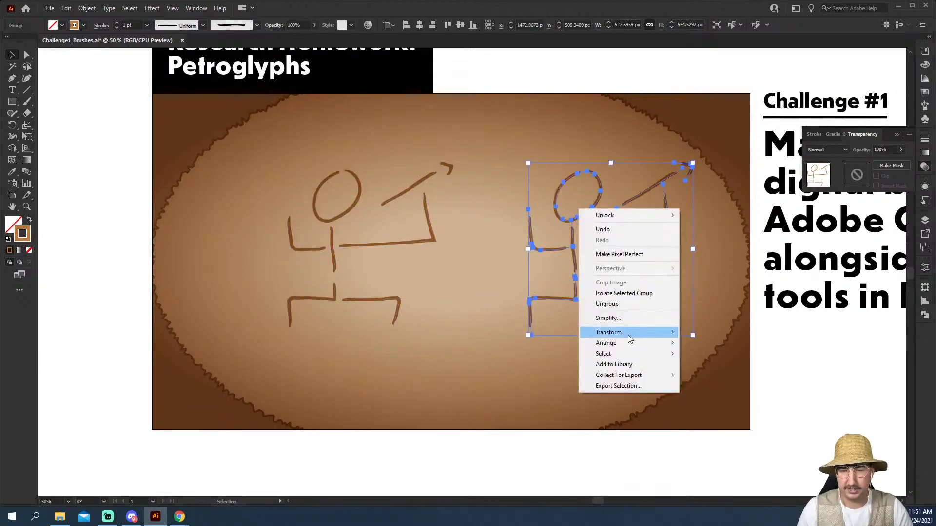
{"action": "mouse_move", "coordinate": [634, 332]}
{"action": "left_click", "coordinate": [705, 369]}
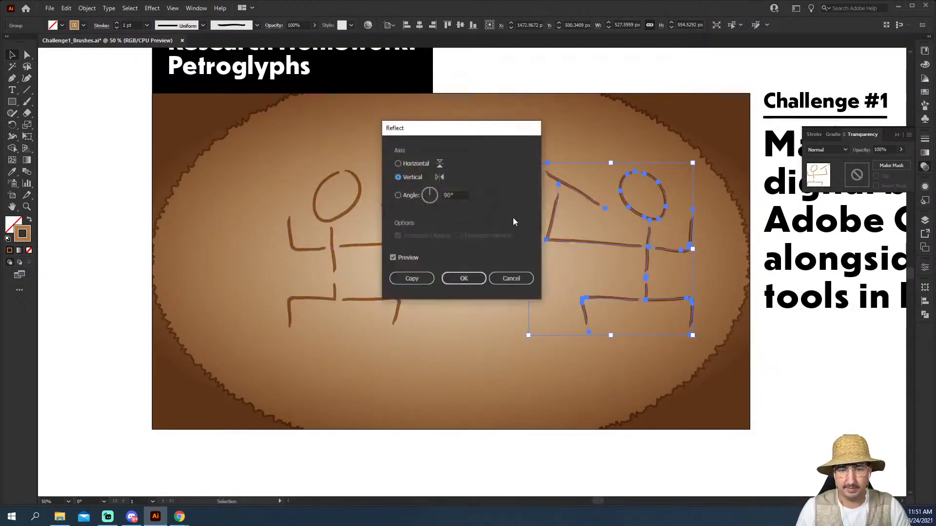
{"action": "left_click", "coordinate": [463, 275]}
{"action": "mouse_move", "coordinate": [580, 204]}
{"action": "left_mouse_down"}
{"action": "mouse_move", "coordinate": [566, 195]}
{"action": "mouse_move", "coordinate": [562, 205]}
{"action": "left_mouse_up"}
{"action": "left_click", "coordinate": [603, 145]}
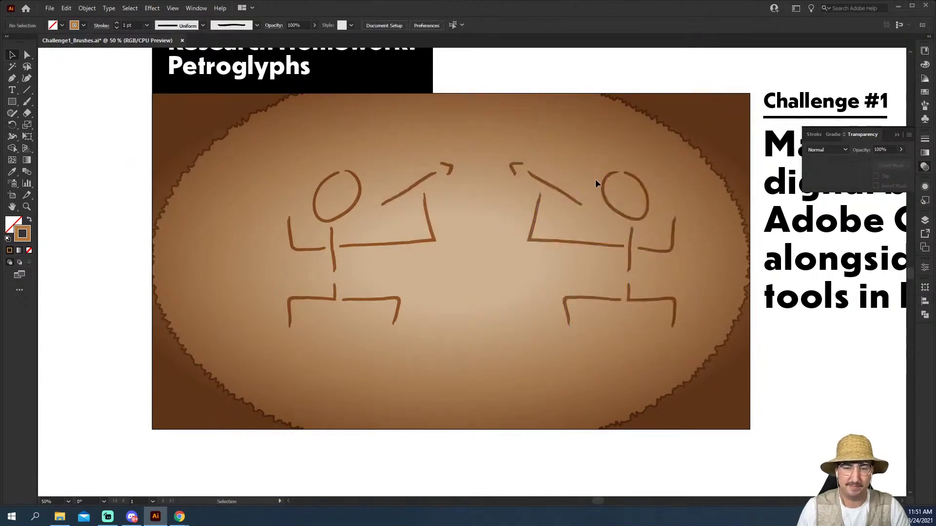
Apply the custom brush Art Brush 1 to the strokes of the mirrored stick figure.
{"action": "left_click", "coordinate": [611, 207]}
{"action": "key", "text": "z"}
{"action": "left_click", "coordinate": [598, 263]}
{"action": "left_click_drag", "start_coordinate": [569, 268], "coordinate": [475, 256]}
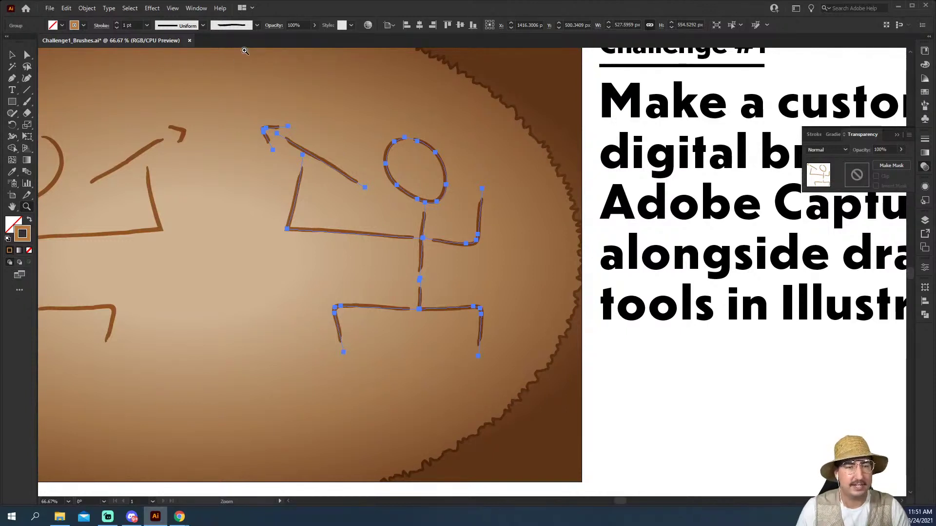
{"action": "left_click", "coordinate": [257, 25]}
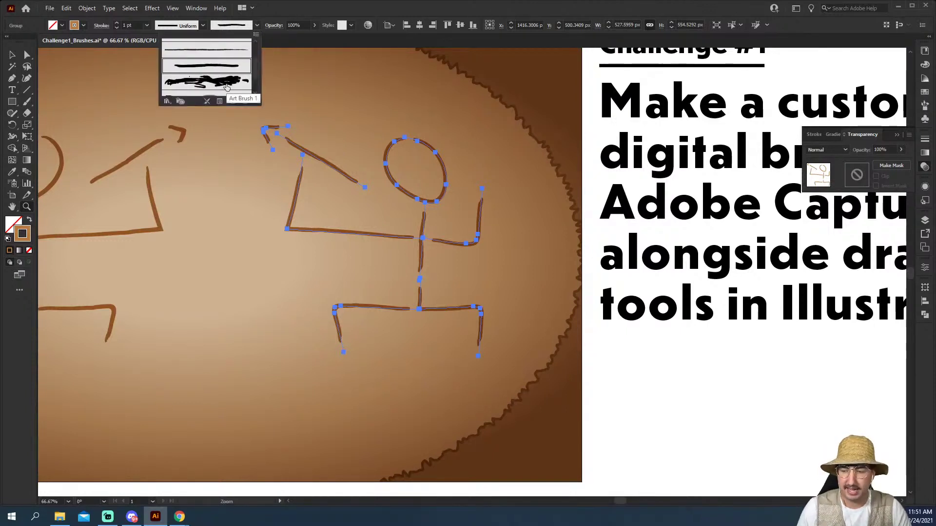
{"action": "left_click", "coordinate": [227, 83]}
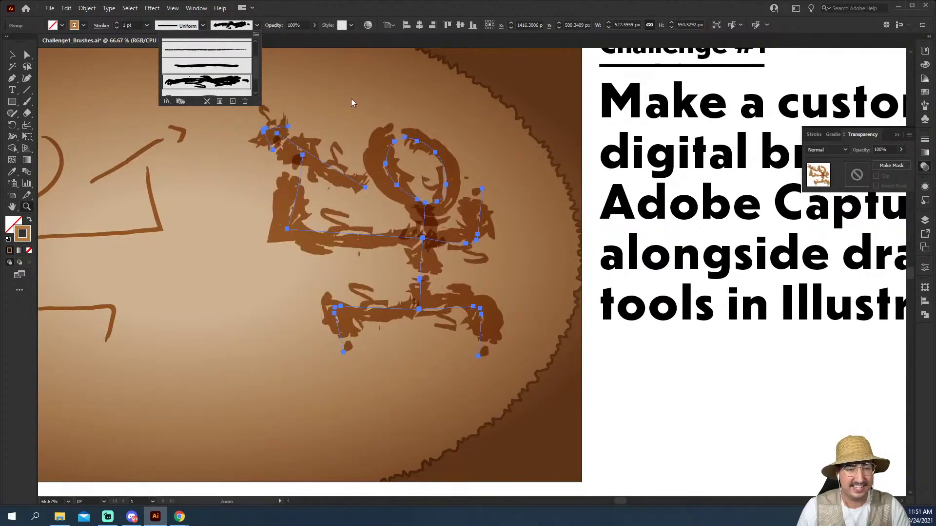
Reduce the art brush size in the mirrored figure's stroke options until its lines are thin and legible.
{"action": "left_click", "coordinate": [12, 57]}
{"action": "key", "text": "ctrl+minus"}
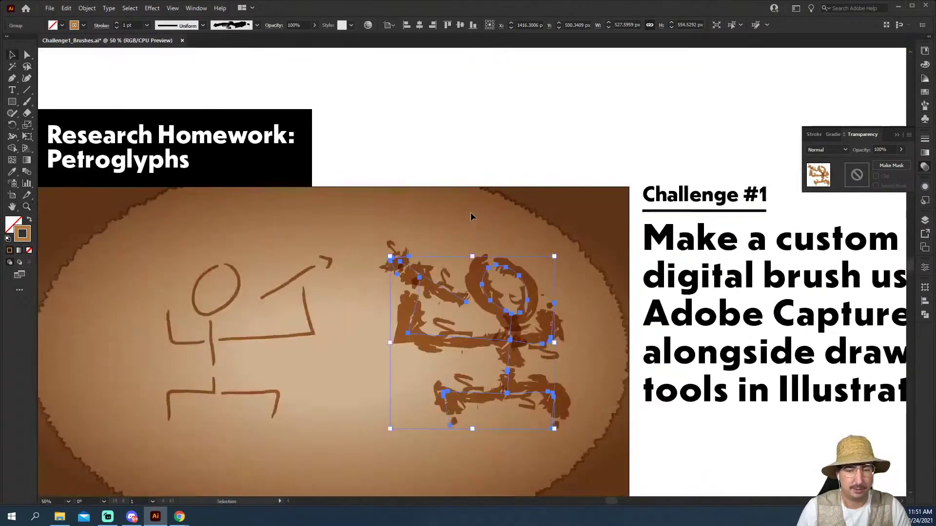
{"action": "key", "text": "ctrl+shift+a"}
{"action": "left_click_drag", "start_coordinate": [517, 327], "coordinate": [394, 200]}
{"action": "left_click", "coordinate": [405, 207], "text": "ctrl"}
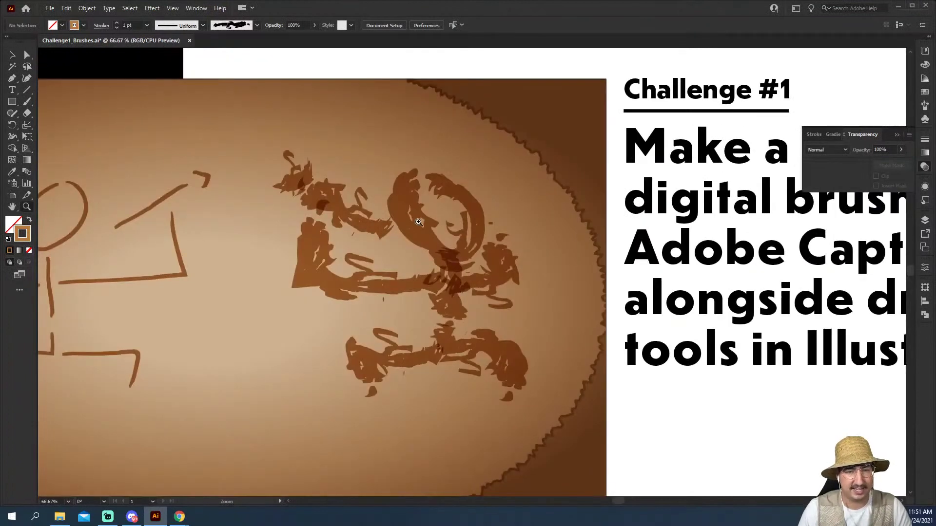
{"action": "left_click", "coordinate": [457, 273]}
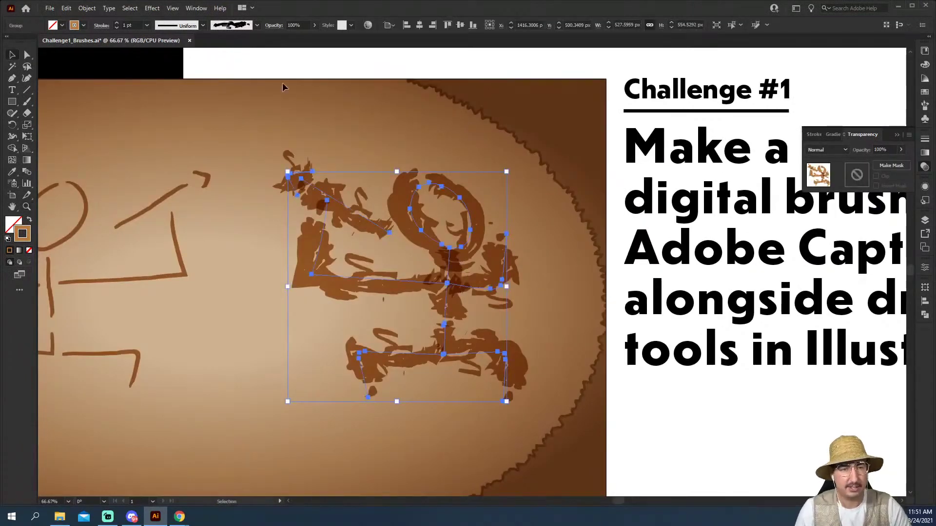
{"action": "left_click", "coordinate": [257, 25]}
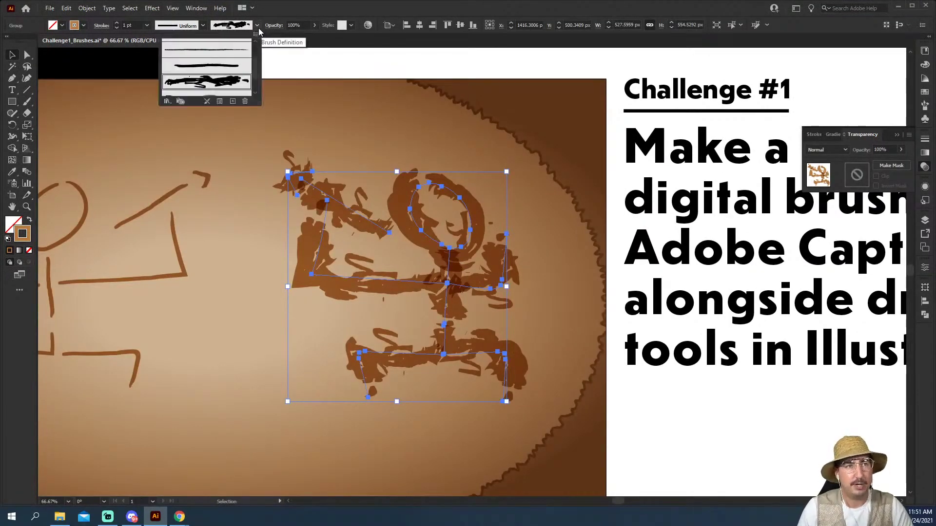
{"action": "left_click", "coordinate": [220, 102]}
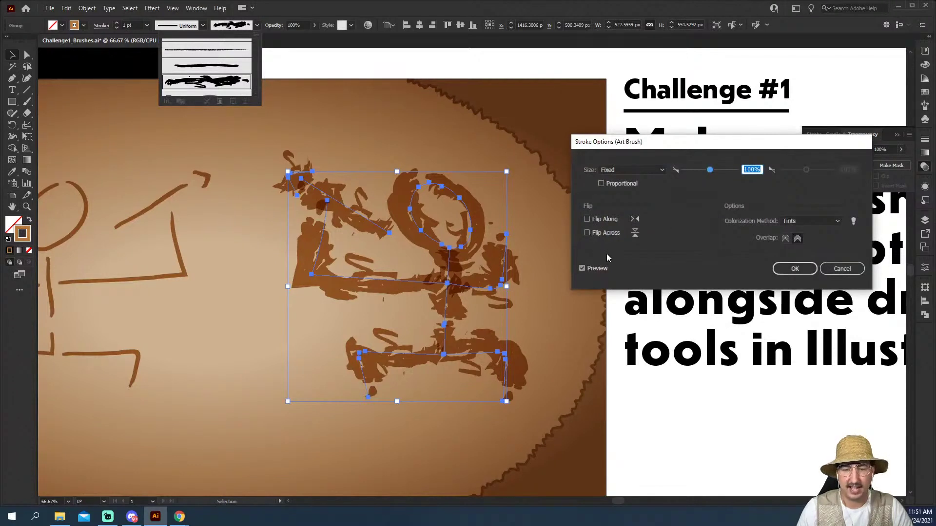
{"action": "left_click_drag", "start_coordinate": [698, 170], "coordinate": [693, 174]}
{"action": "left_click", "coordinate": [795, 268]}
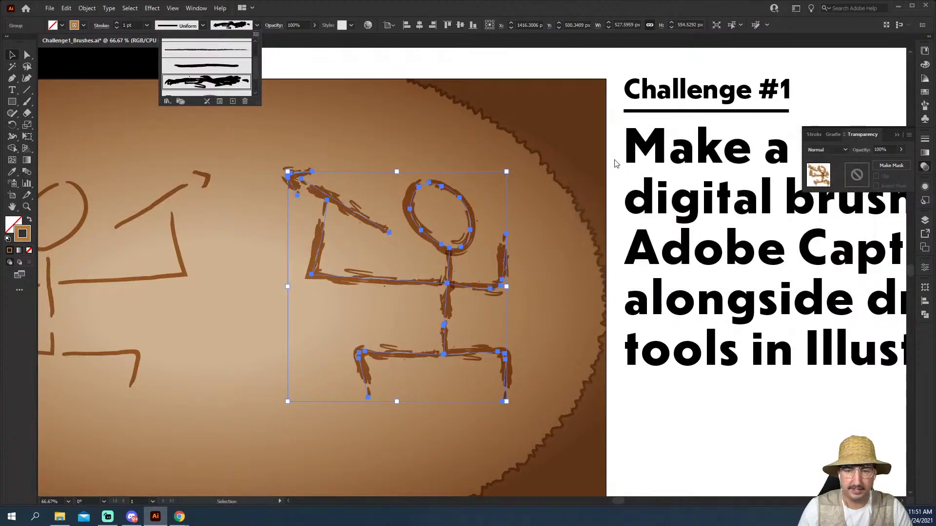
Deselect the mirrored figure and examine both petroglyph figures side by side with the Challenge #1 brief.
{"action": "left_click", "coordinate": [617, 145]}
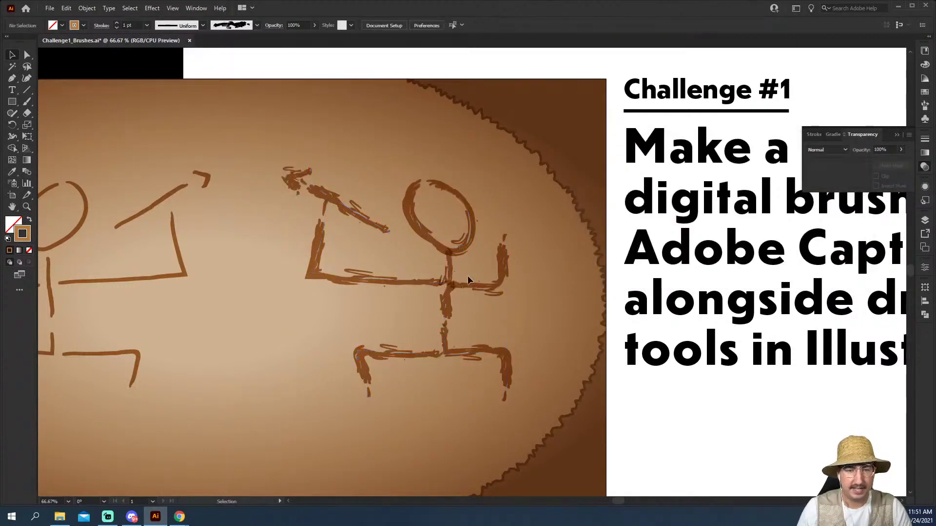
{"action": "key", "text": "ctrl+minus"}
{"action": "left_click_drag", "start_coordinate": [437, 324], "coordinate": [506, 306]}
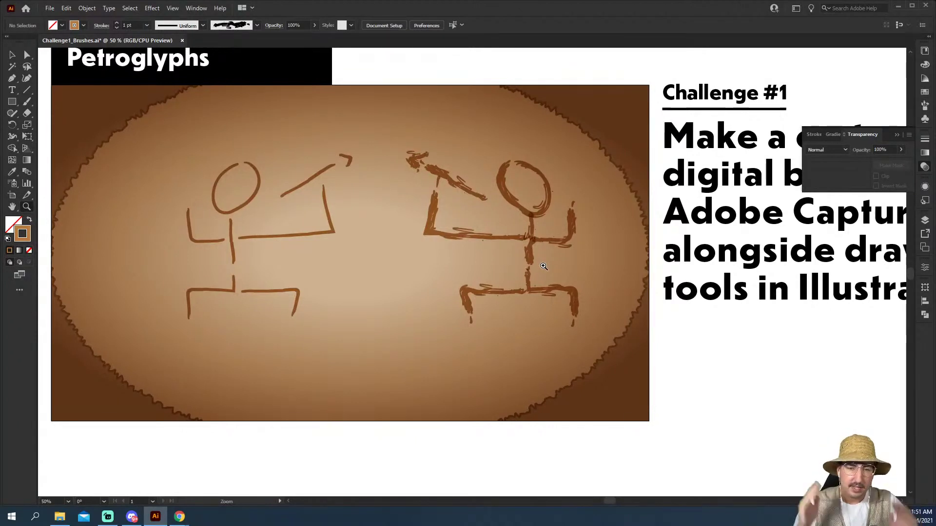
{"action": "left_click", "coordinate": [457, 262], "text": "alt"}
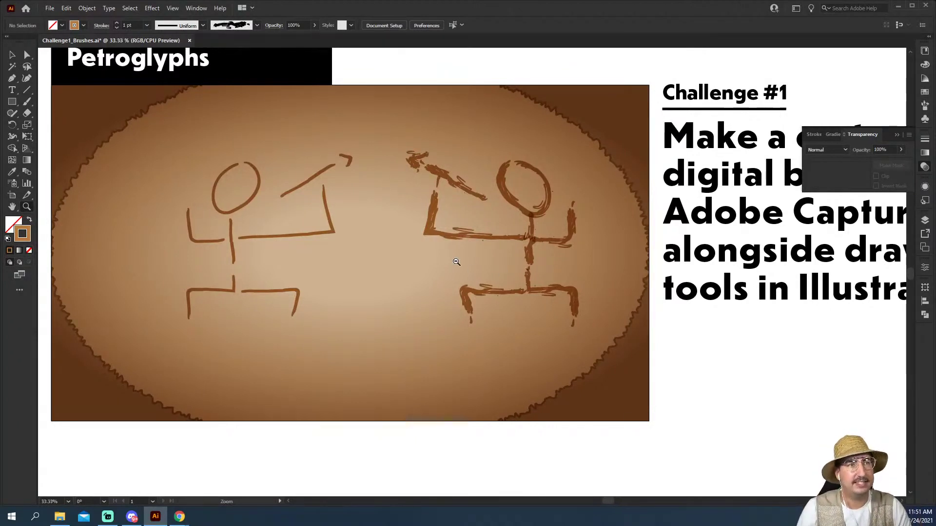
{"action": "left_click_drag", "start_coordinate": [391, 251], "coordinate": [345, 239]}
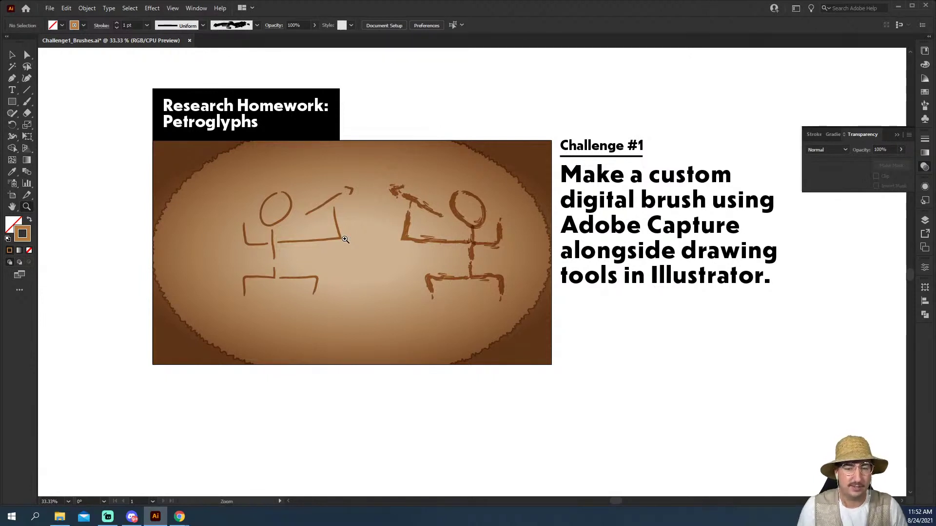
{"action": "left_click", "coordinate": [393, 240]}
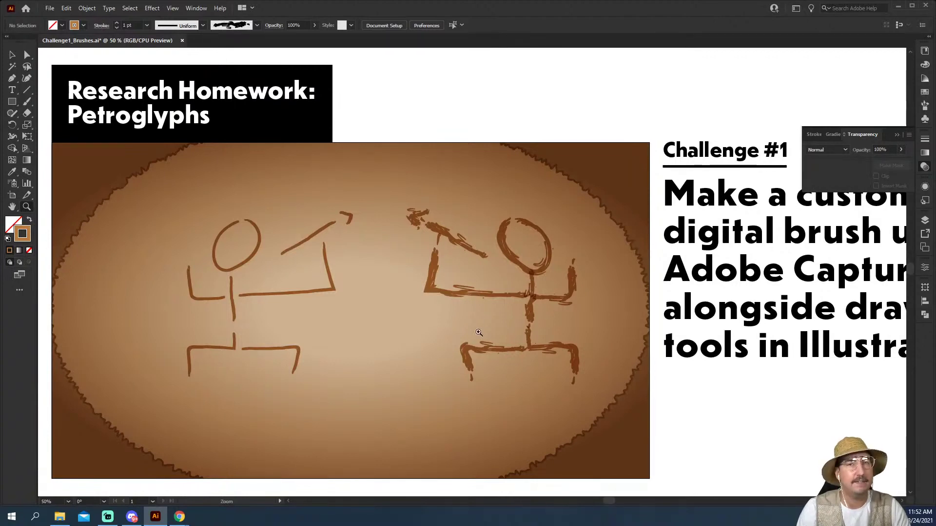
{"action": "left_click", "coordinate": [497, 276], "text": "alt"}
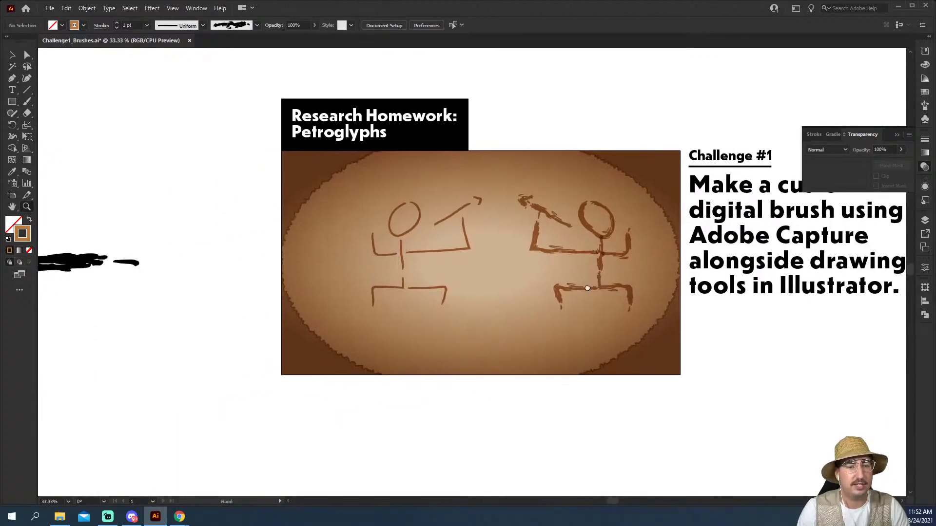
{"action": "left_click", "coordinate": [549, 278], "text": "alt"}
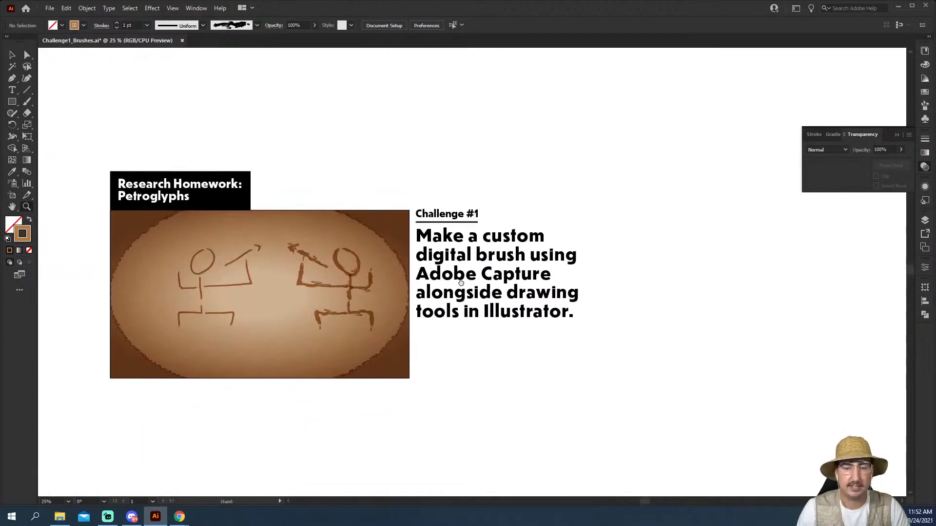
{"action": "left_click", "coordinate": [434, 273]}
{"action": "left_click_drag", "start_coordinate": [429, 274], "coordinate": [479, 272]}
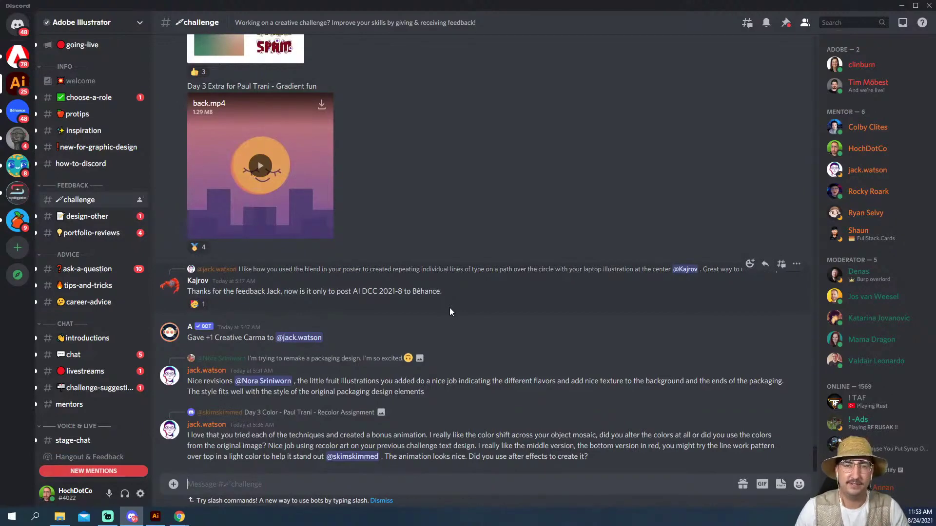
Look back through earlier challenge submissions and mentor feedback in the Adobe Illustrator server's challenge channel.
{"action": "scroll", "coordinate": [449, 308], "scroll_direction": "up", "scroll_amount": 6}
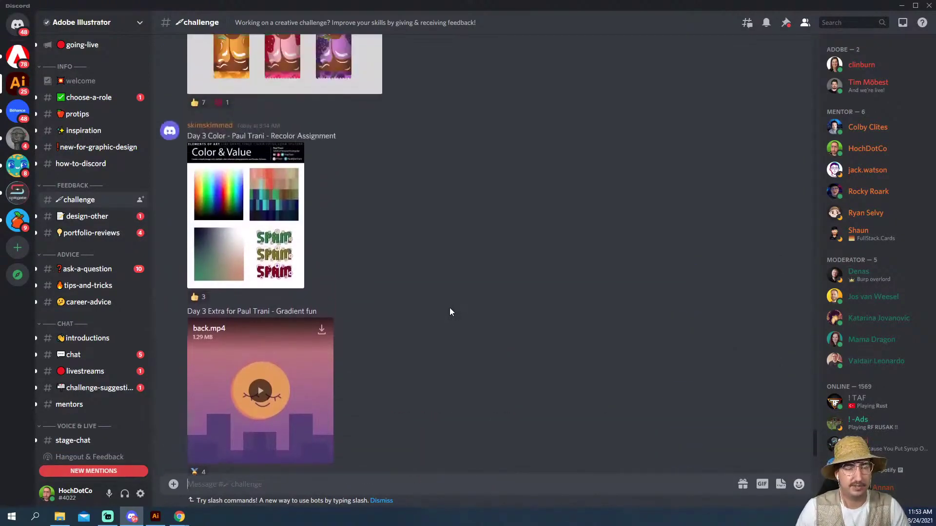
{"action": "scroll", "coordinate": [449, 308], "scroll_direction": "up", "scroll_amount": 7}
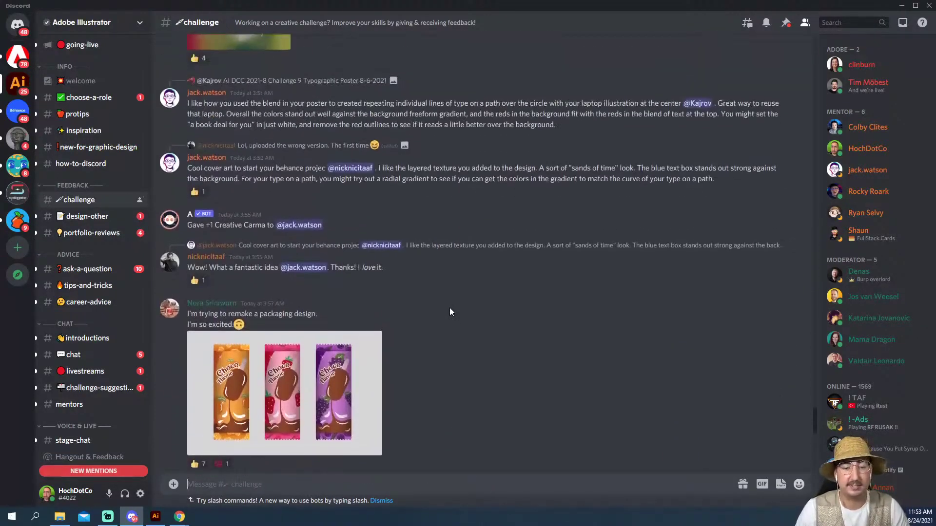
{"action": "scroll", "coordinate": [450, 311], "scroll_direction": "up", "scroll_amount": 15}
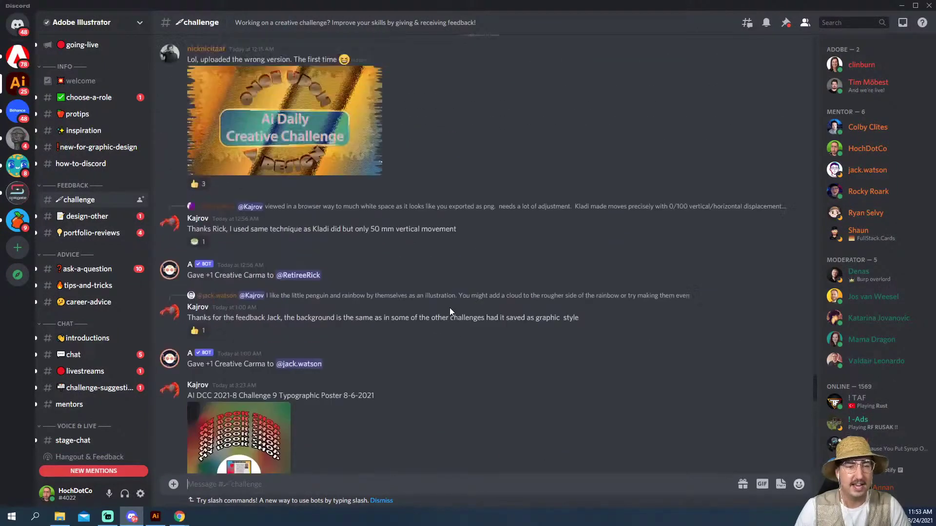
{"action": "scroll", "coordinate": [449, 308], "scroll_direction": "up", "scroll_amount": 15}
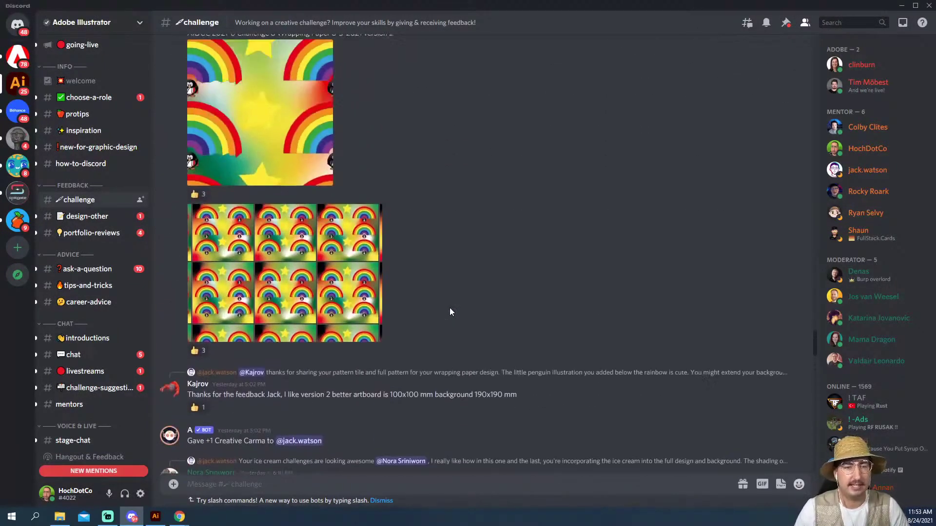
{"action": "scroll", "coordinate": [449, 312], "scroll_direction": "up", "scroll_amount": 7}
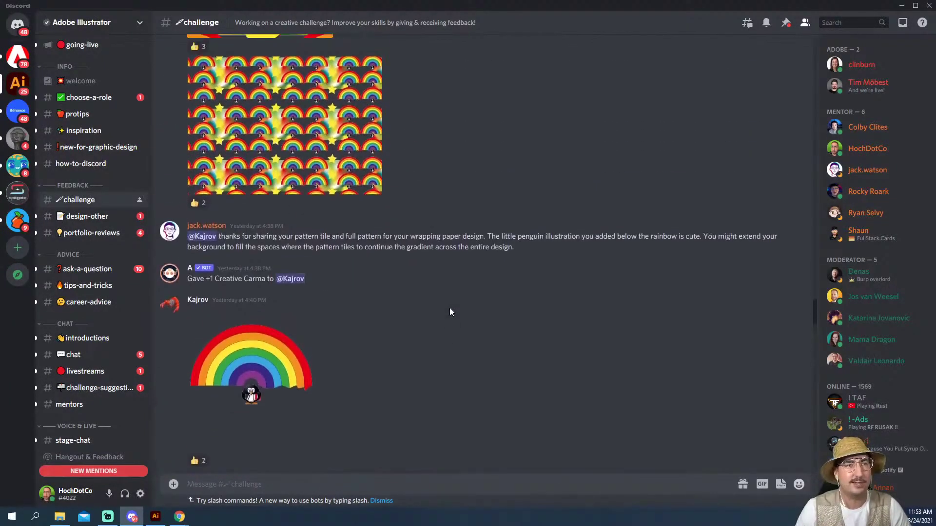
{"action": "scroll", "coordinate": [449, 308], "scroll_direction": "up", "scroll_amount": 4}
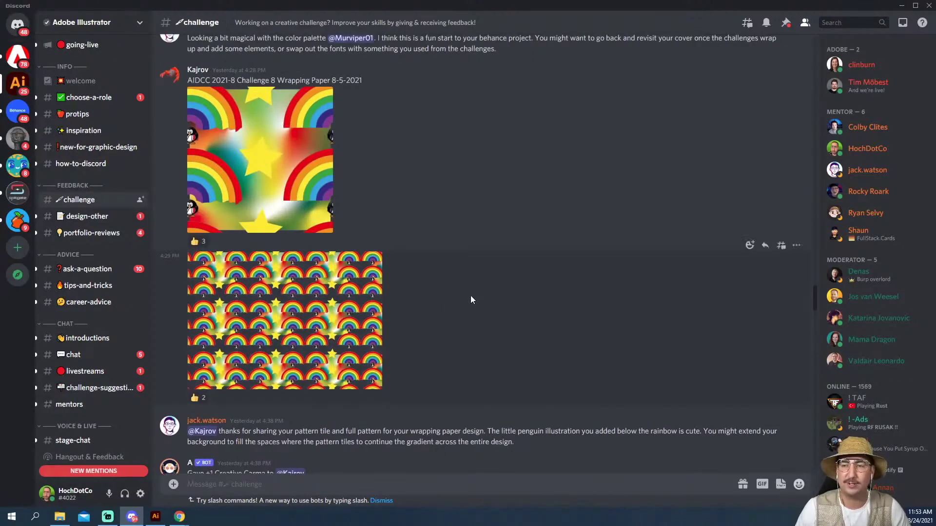